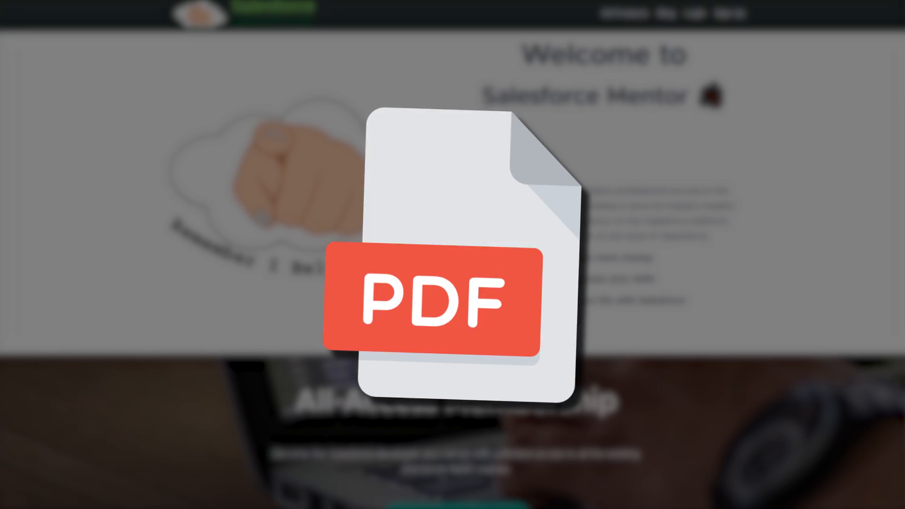
scroll(284, 382, "down", 8)
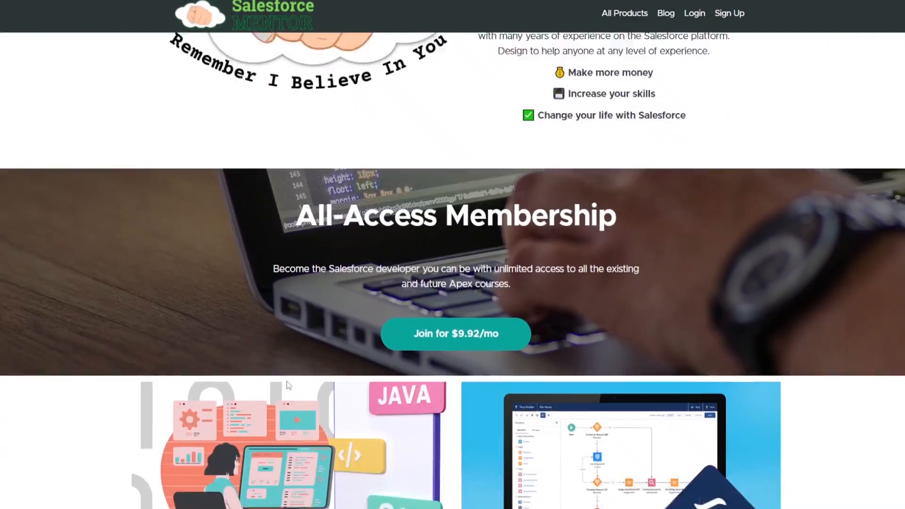
scroll(283, 382, "down", 5)
scroll(280, 384, "down", 5)
scroll(279, 384, "down", 5)
scroll(280, 384, "down", 4)
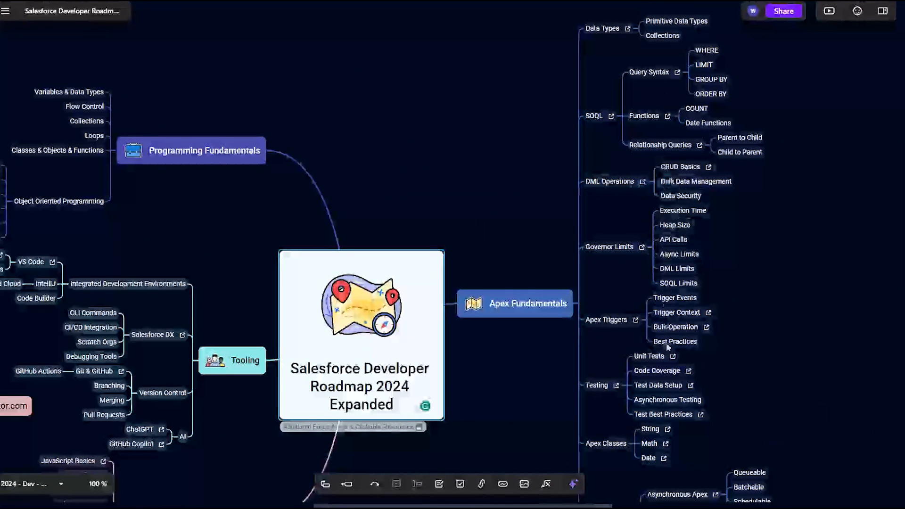
Step: Pan to the left-side branches and zoom in on Programming Fundamentals and its subtopics
left_click_drag(322, 209, 450, 228)
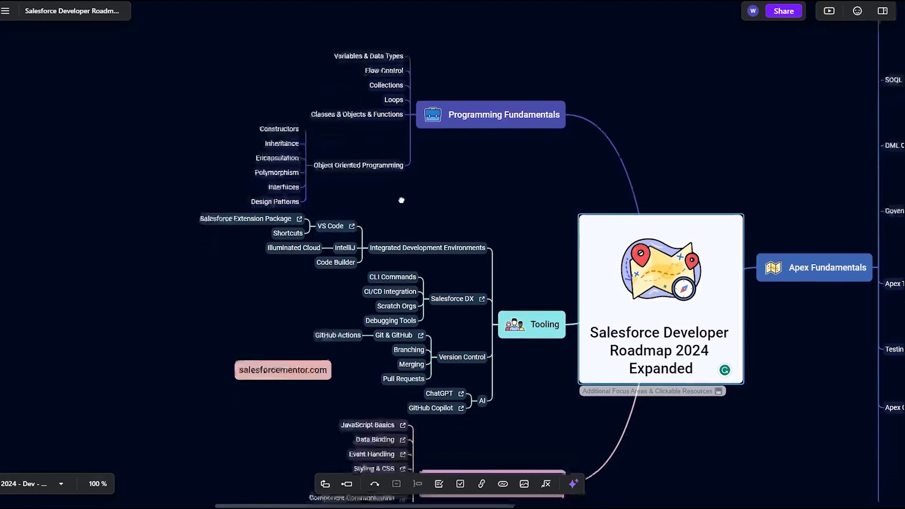
scroll(459, 292, "down", 2)
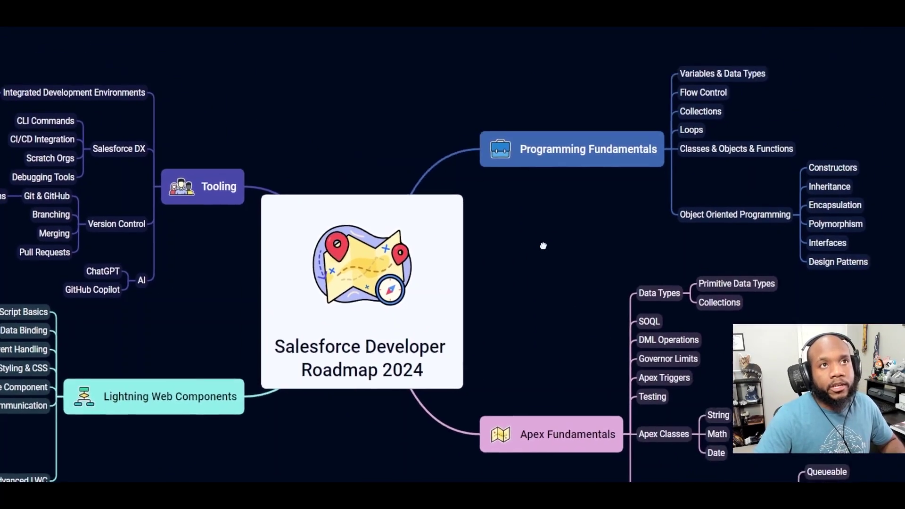
scroll(543, 245, "up", 4)
left_click_drag(543, 245, 450, 390)
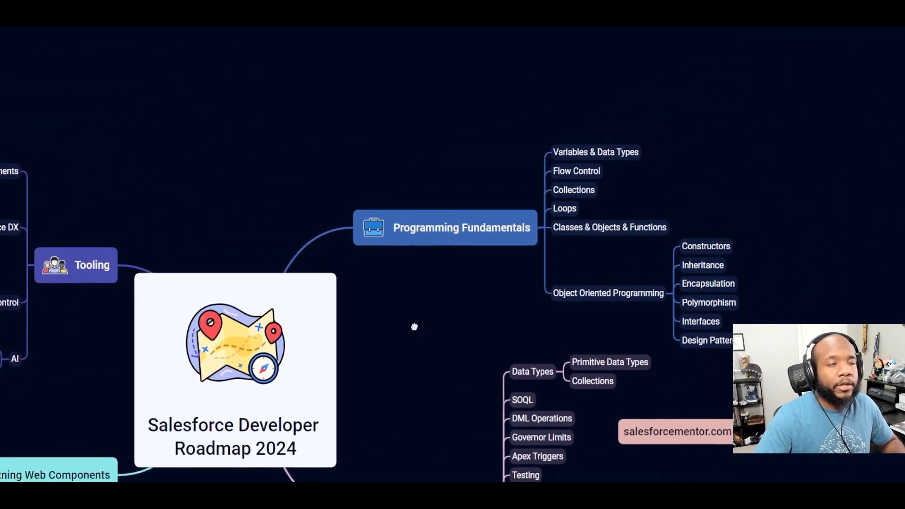
scroll(465, 238, "down", 1)
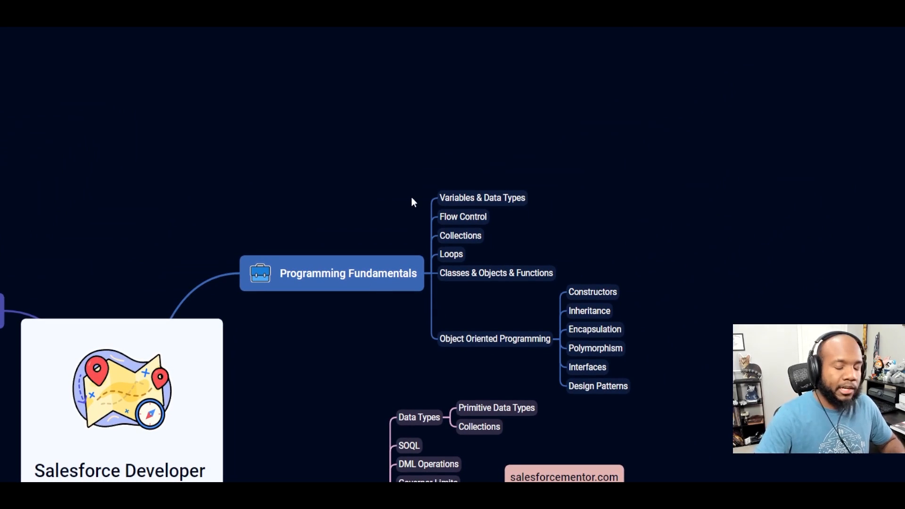
Step: Give Variables & Data Types, Flow Control and Collections a pink highlight
left_click(459, 195)
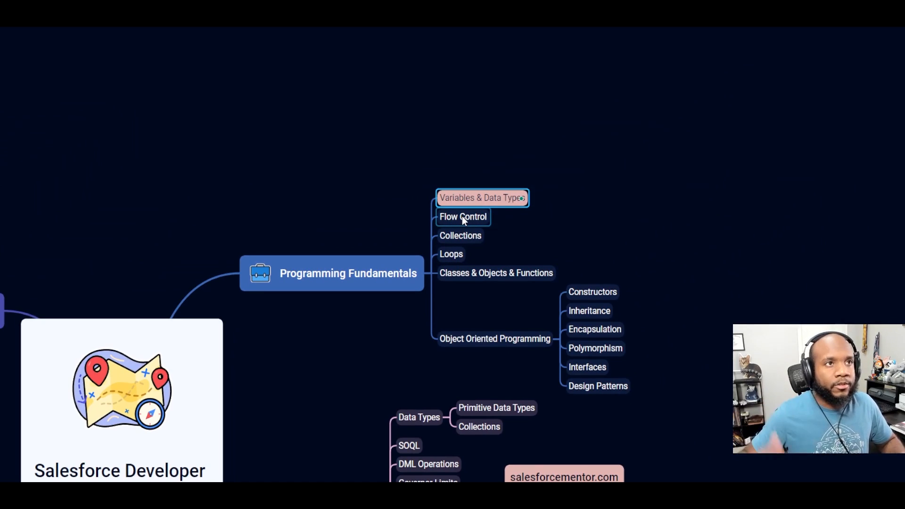
left_click(462, 215)
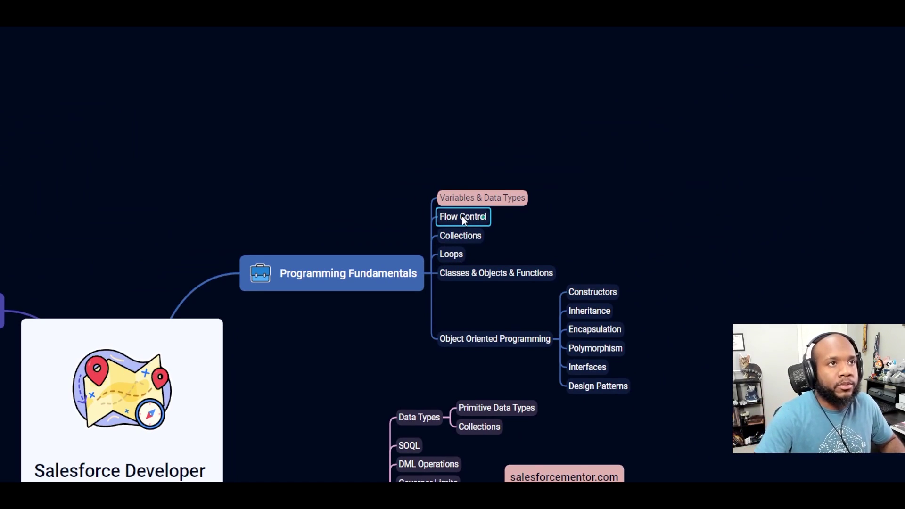
left_click(468, 241)
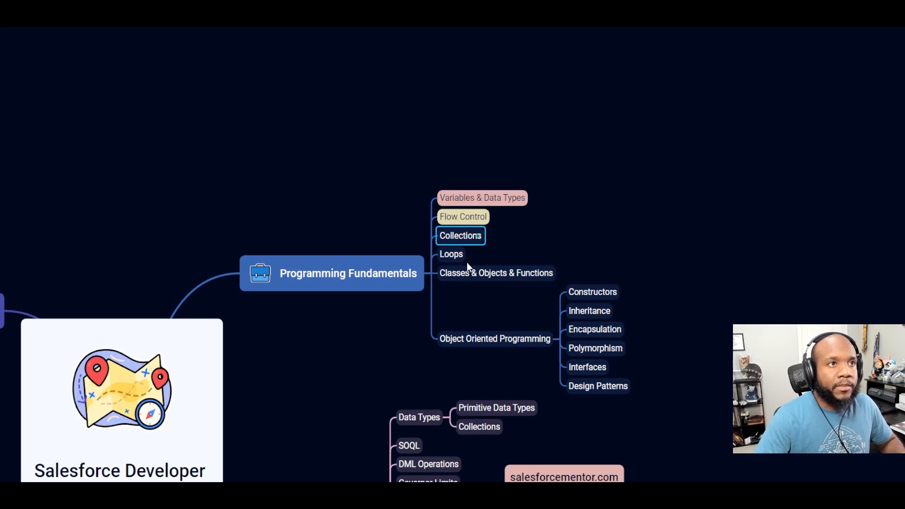
key("1")
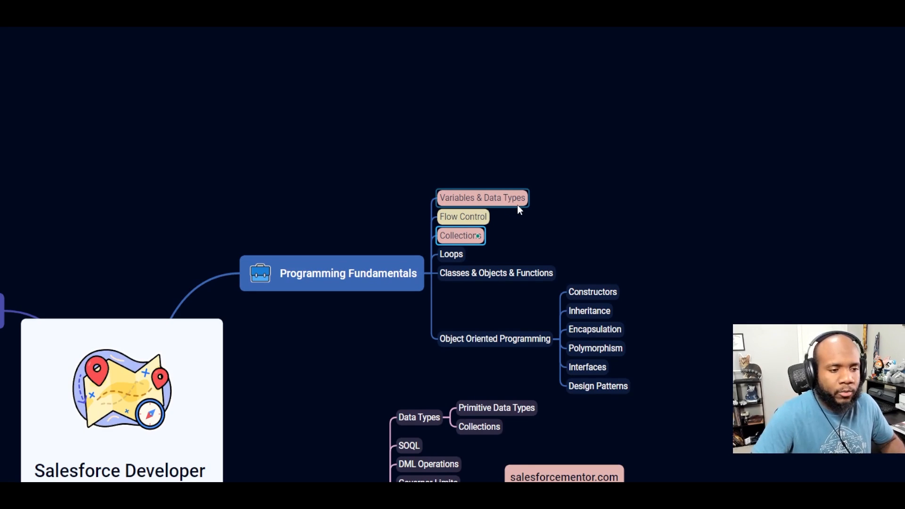
Step: Apply the pink highlight to Loops and move on to Classes & Objects & Functions
left_click(450, 257)
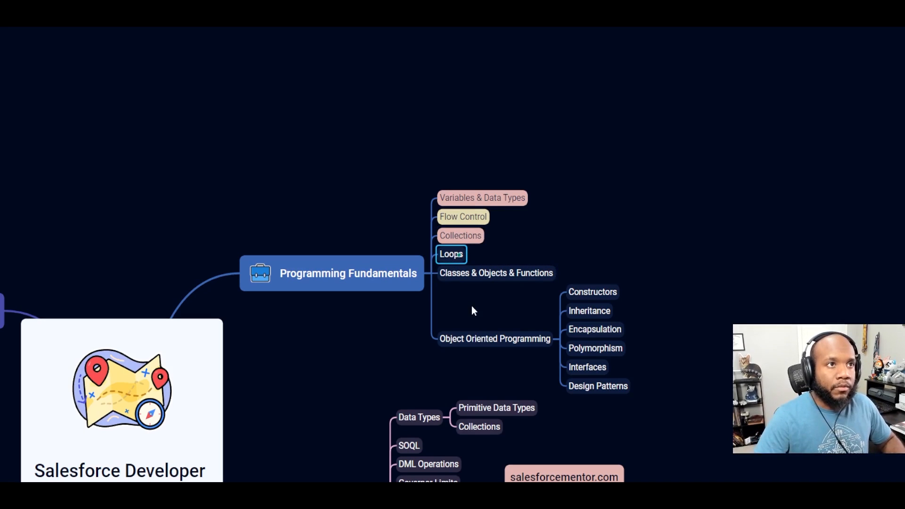
key("ctrl+alt+v")
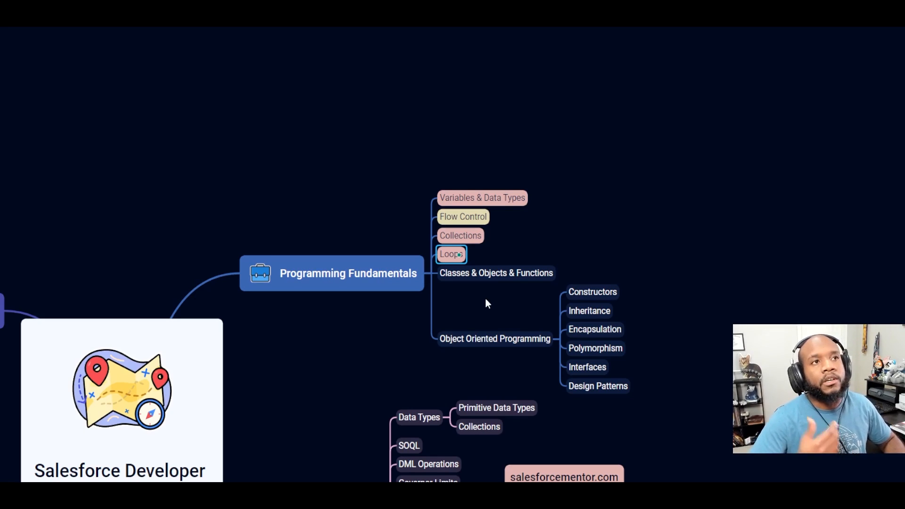
left_click(488, 275)
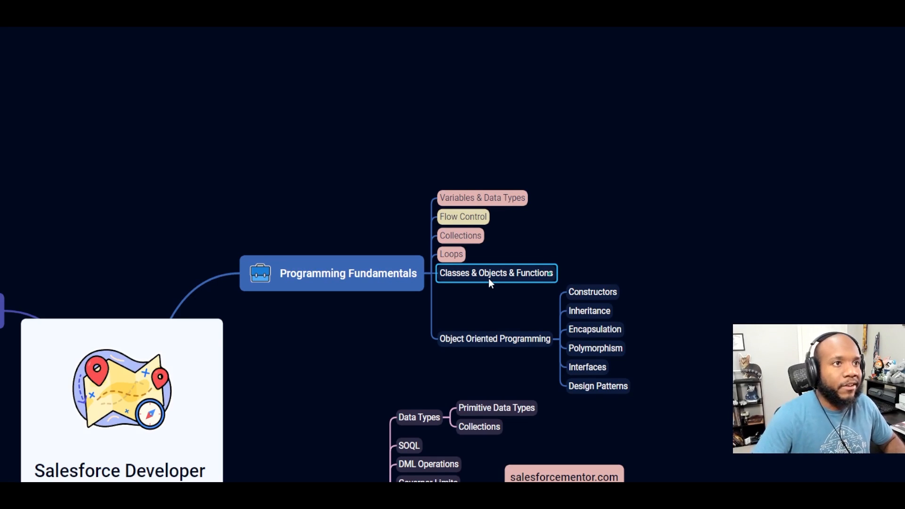
mouse_move(494, 277)
left_mouse_down()
mouse_move(597, 292)
mouse_move(470, 271)
left_mouse_up()
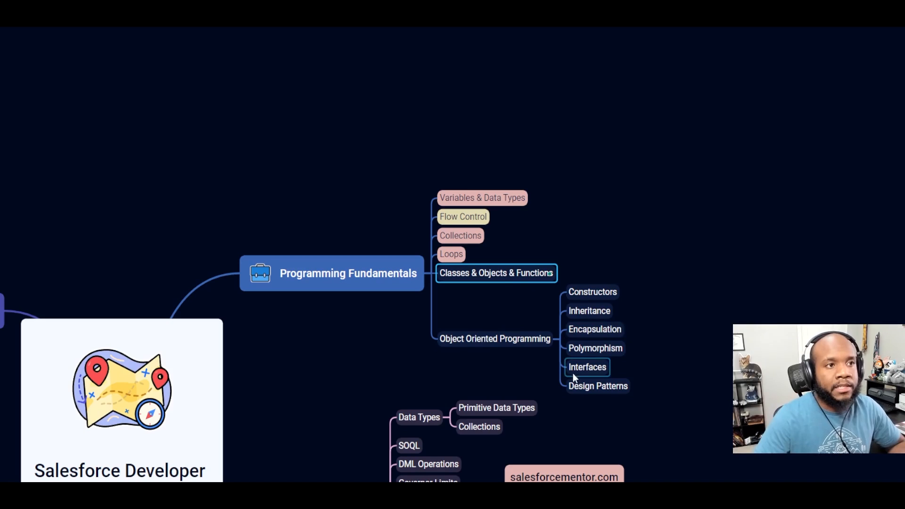
scroll(383, 353, "down", 2)
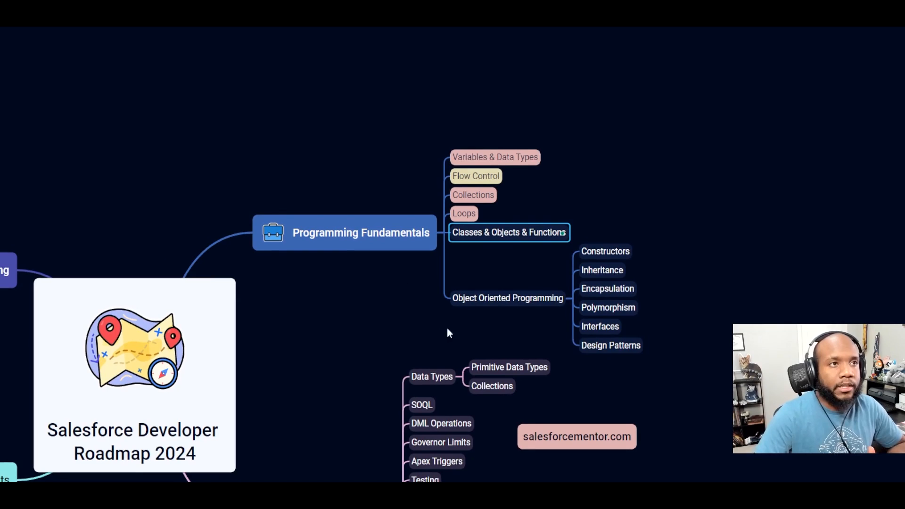
scroll(446, 329, "up", 1)
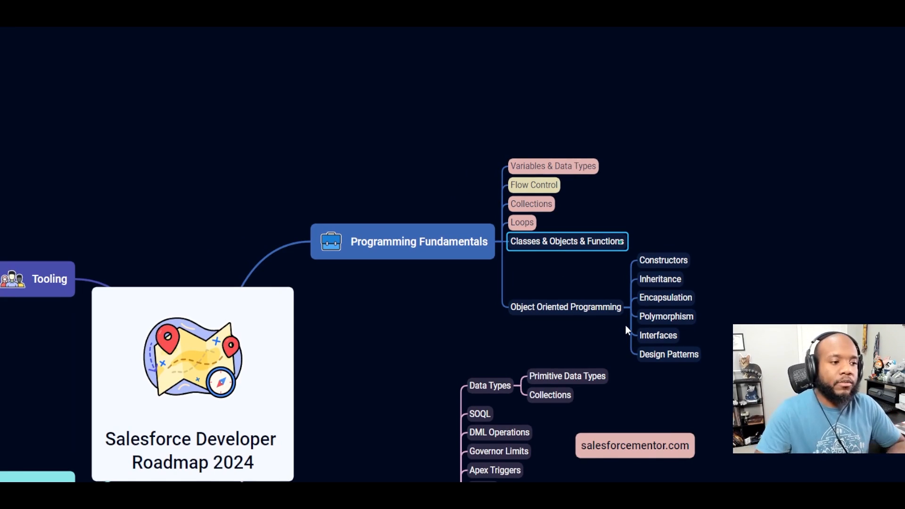
left_click_drag(549, 329, 562, 361)
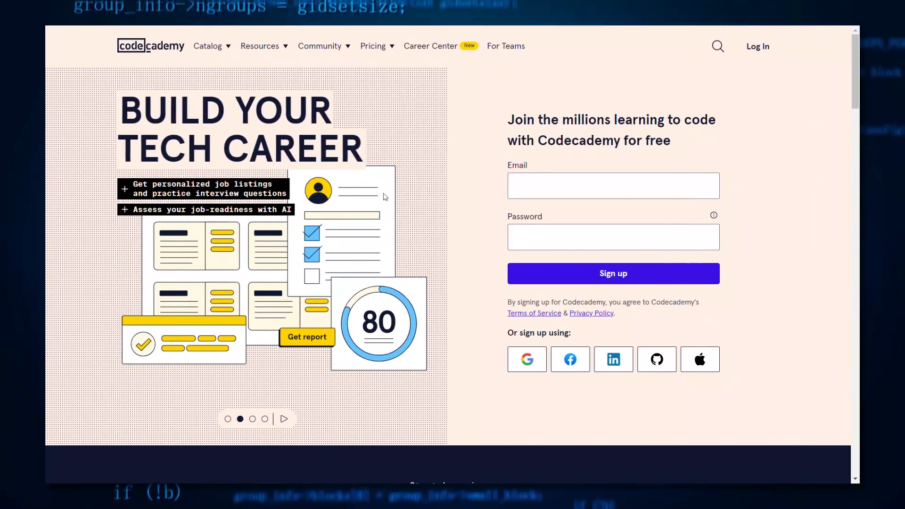
Step: From the Java catalog page, open the free Learn Java course
left_click(291, 166)
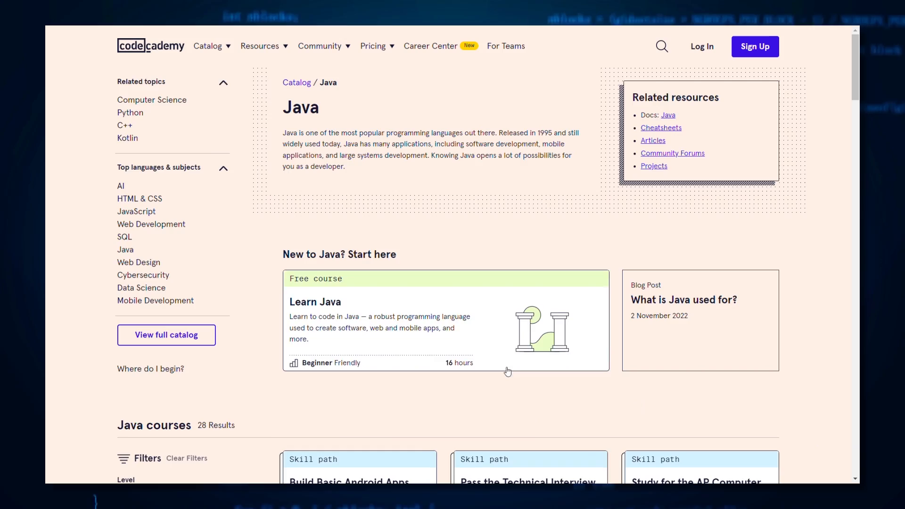
left_click(507, 353)
scroll(453, 283, "down", 8)
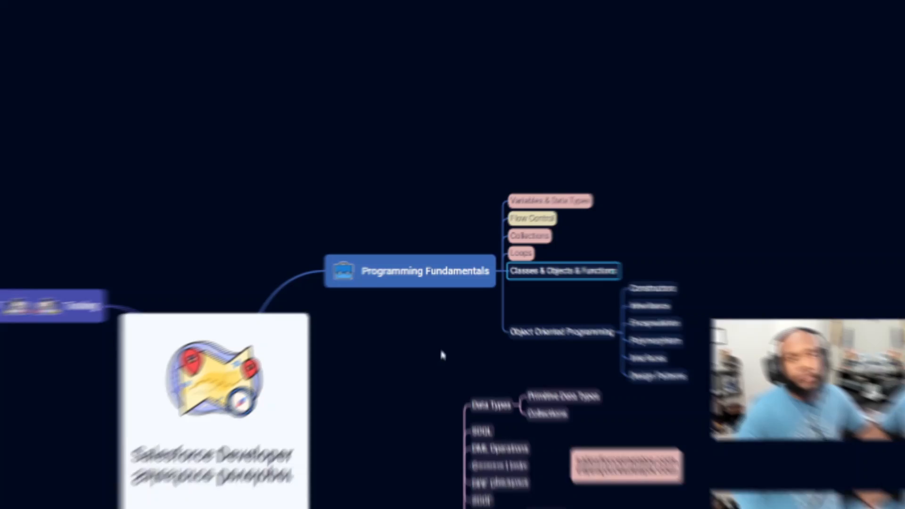
Step: Pan to the Tooling branch and give the VS Code node a yellow fill
mouse_move(430, 343)
left_mouse_down()
mouse_move(524, 352)
mouse_move(563, 367)
left_mouse_up()
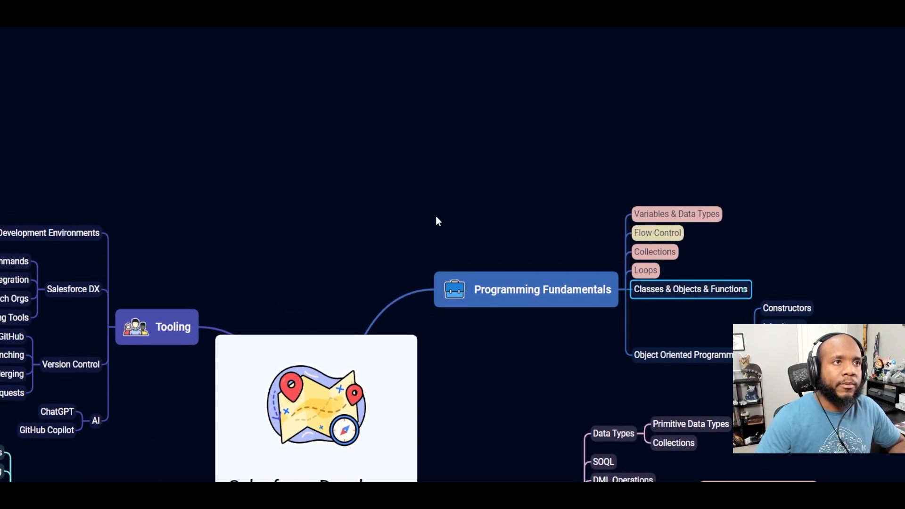
scroll(435, 215, "down", 3)
scroll(492, 159, "up", 3)
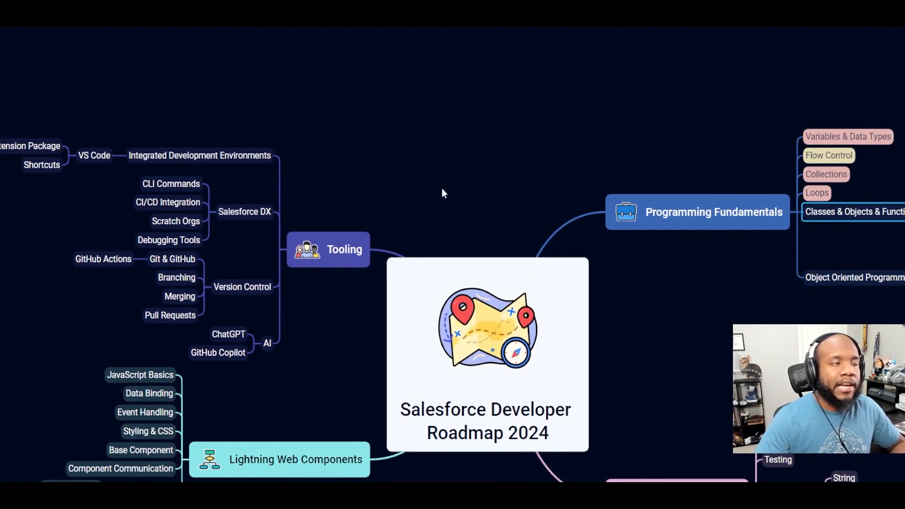
mouse_move(442, 189)
left_mouse_down()
mouse_move(718, 207)
mouse_move(732, 186)
left_mouse_up()
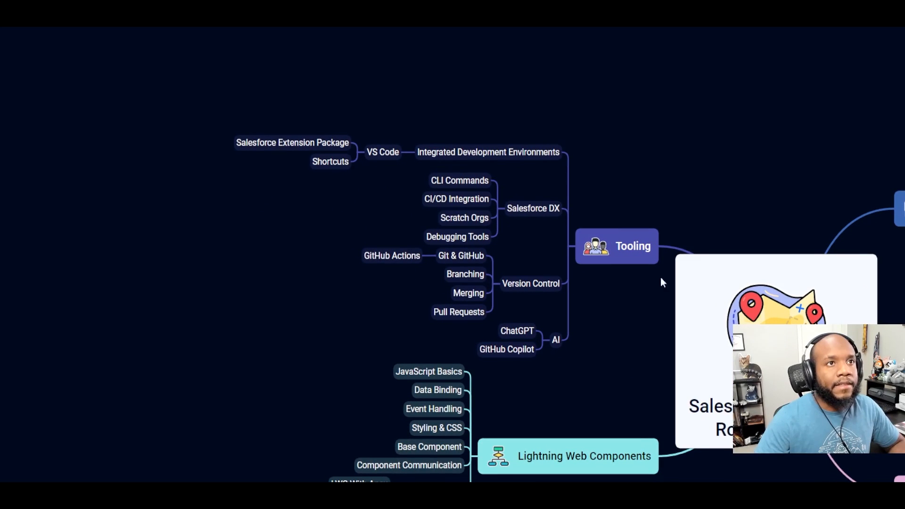
left_click_drag(633, 182, 661, 177)
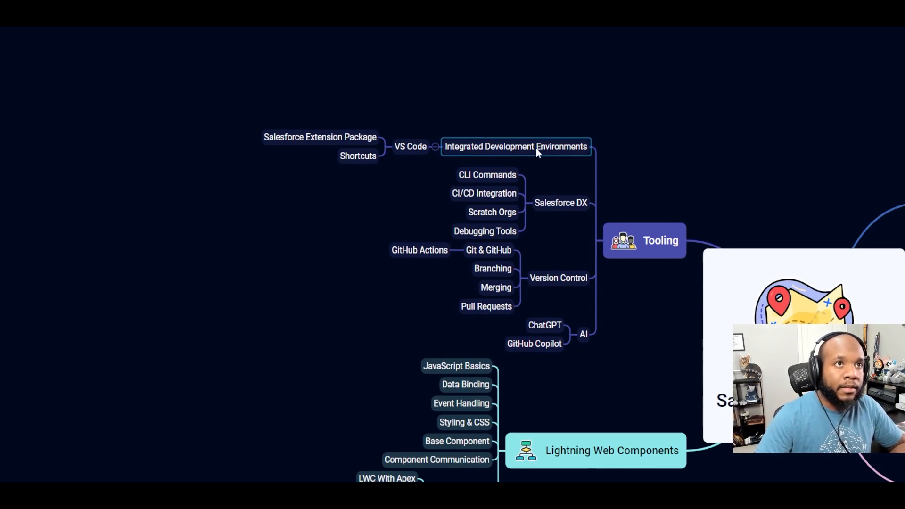
left_click(421, 148)
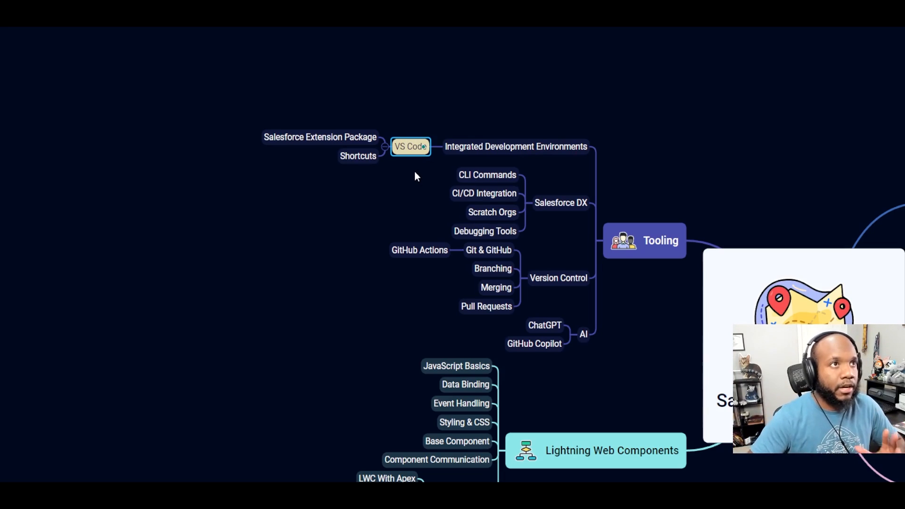
left_click(414, 171)
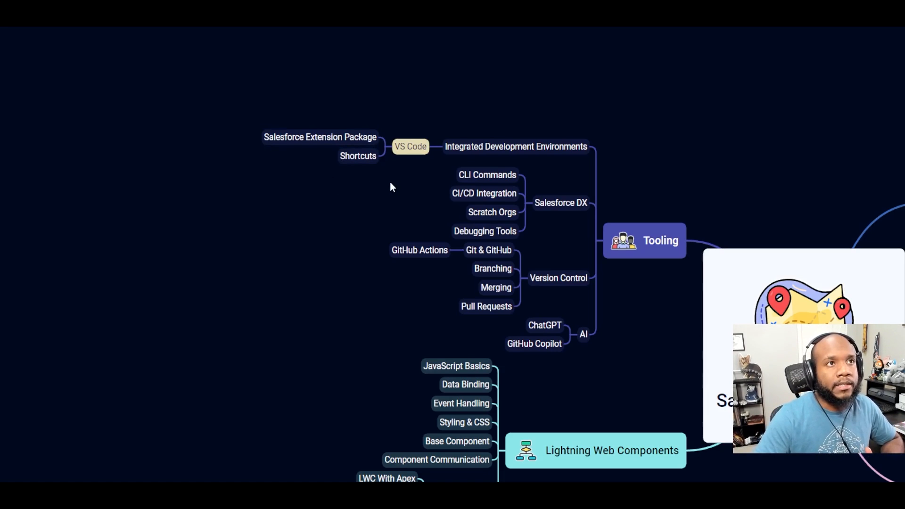
scroll(394, 179, "down", 1)
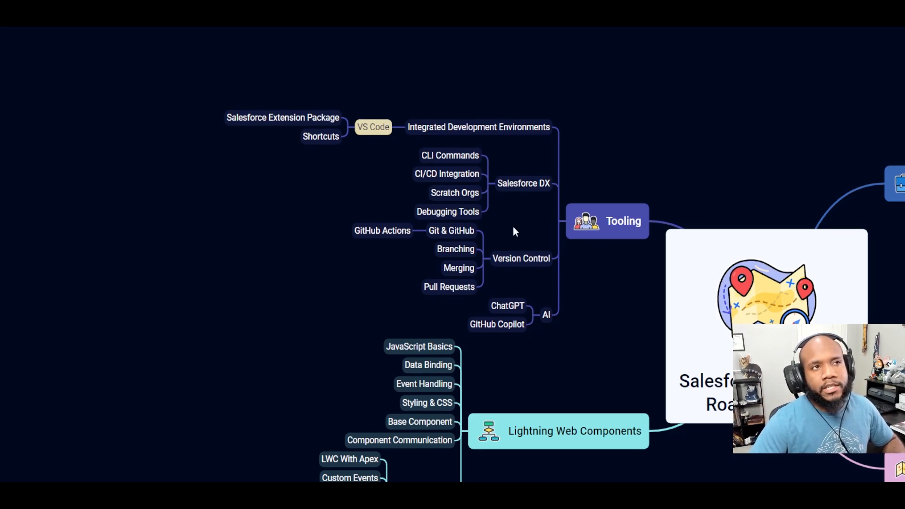
Step: Give the Salesforce DX node the same yellow fill
left_click(528, 185)
left_click(548, 237)
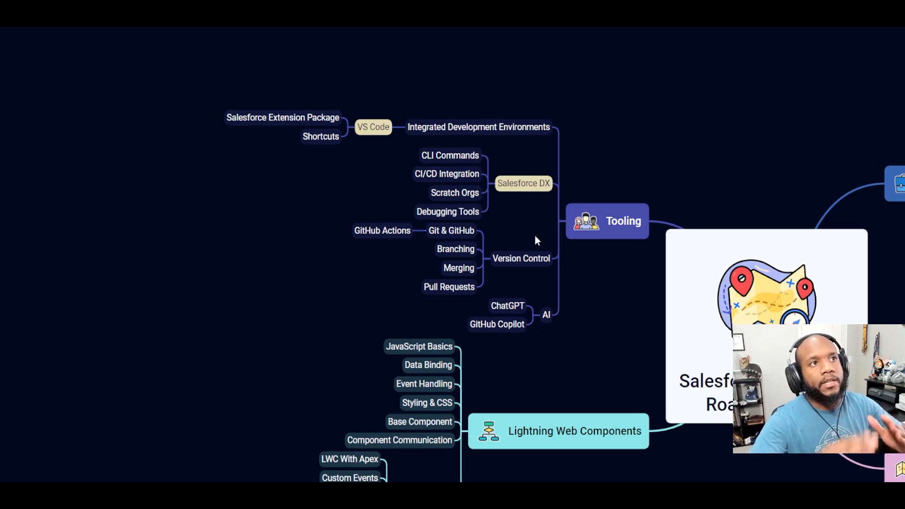
Step: Mark Git & GitHub and Branching under Version Control with a pink fill
left_click_drag(524, 227, 400, 271)
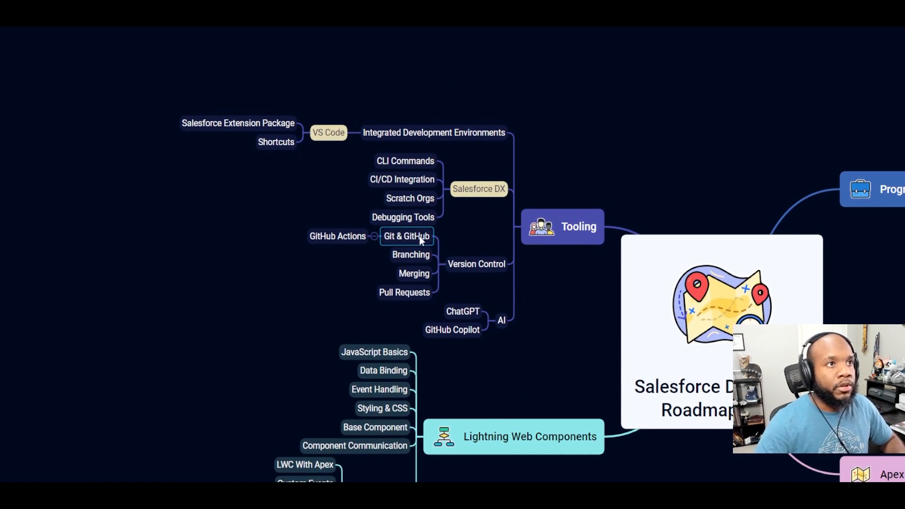
left_click(419, 236)
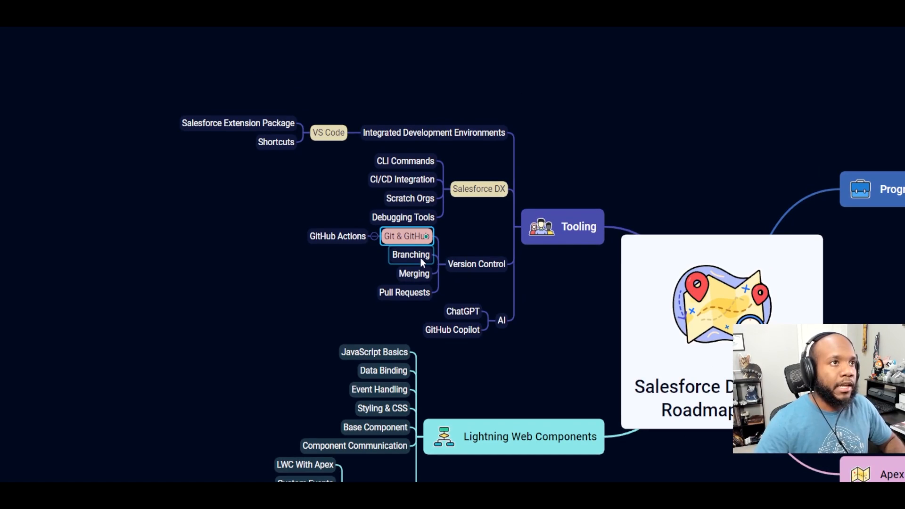
left_click(417, 254, "ctrl")
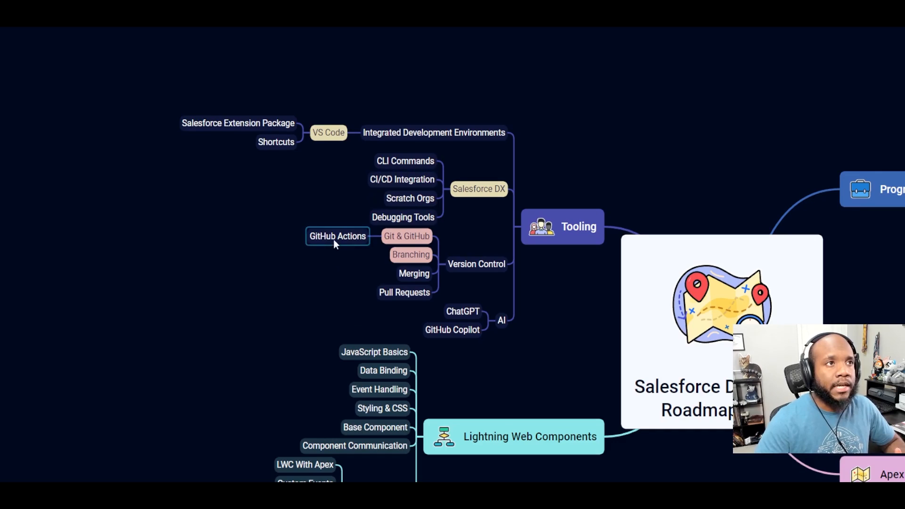
left_click_drag(329, 276, 358, 276)
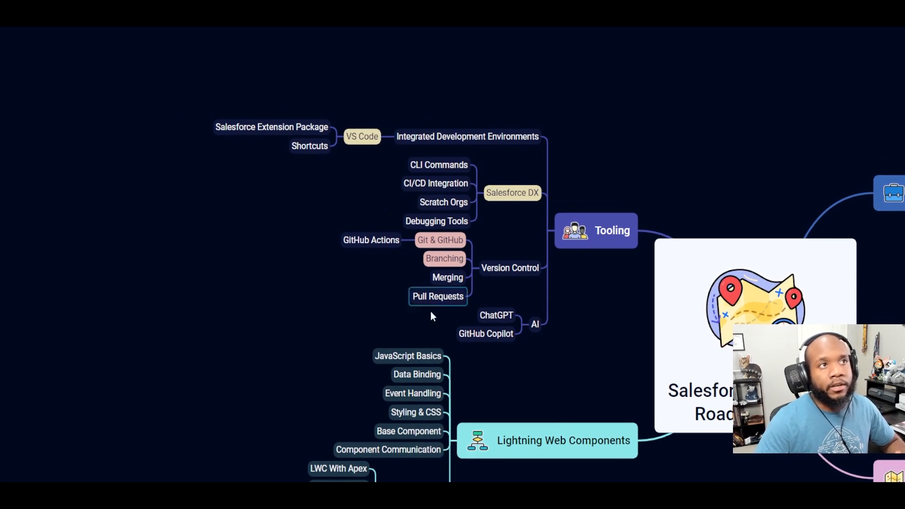
left_click_drag(351, 290, 249, 204)
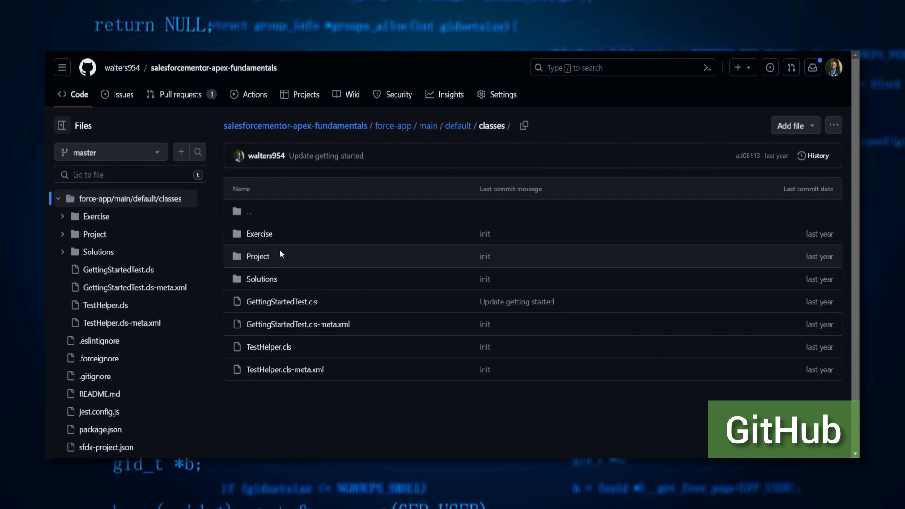
Step: Open GettingStartedTest.cls from the repository's classes folder to view its code
left_click(282, 301)
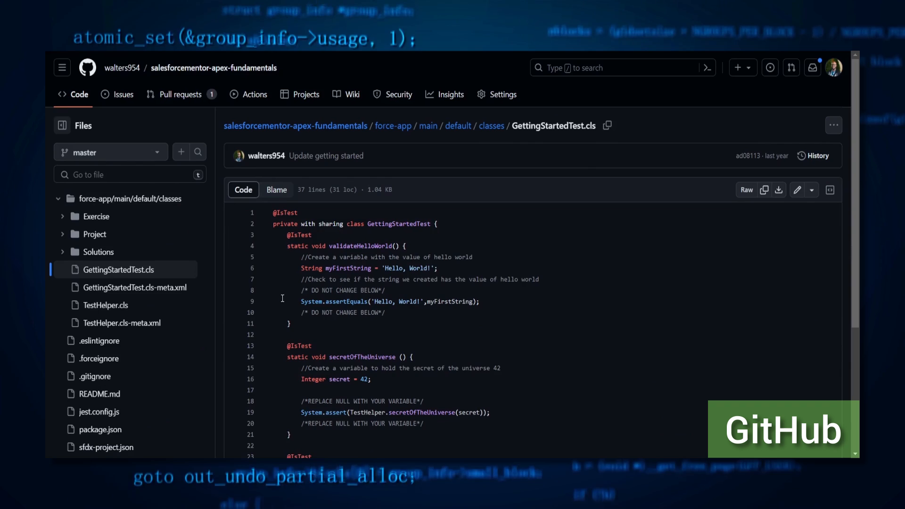
scroll(282, 302, "down", 1)
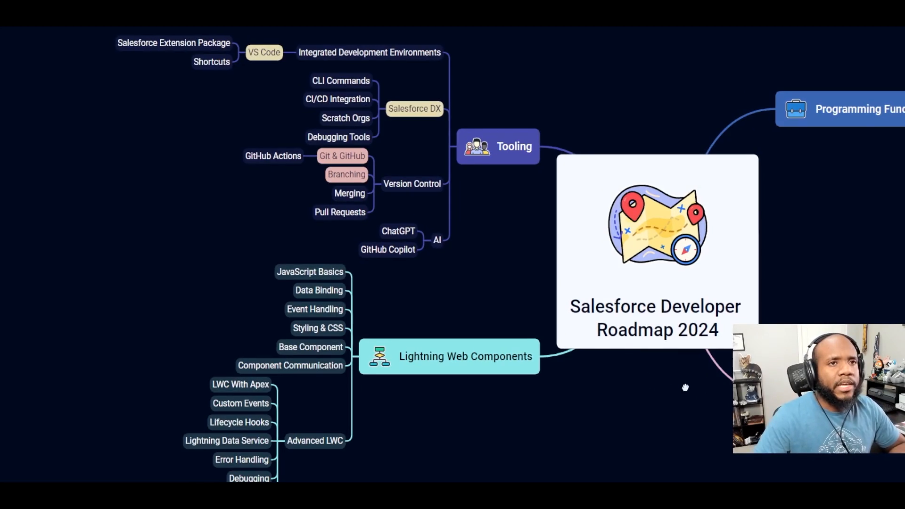
Step: Move to Apex Fundamentals and give the Data Types node a pink fill
mouse_move(671, 386)
left_mouse_down()
mouse_move(350, 304)
mouse_move(212, 231)
mouse_move(204, 216)
left_mouse_up()
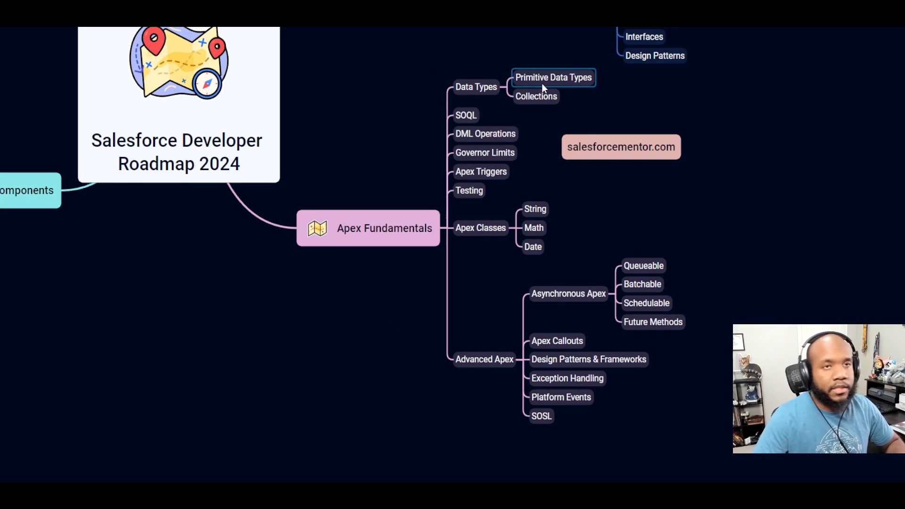
mouse_move(476, 88)
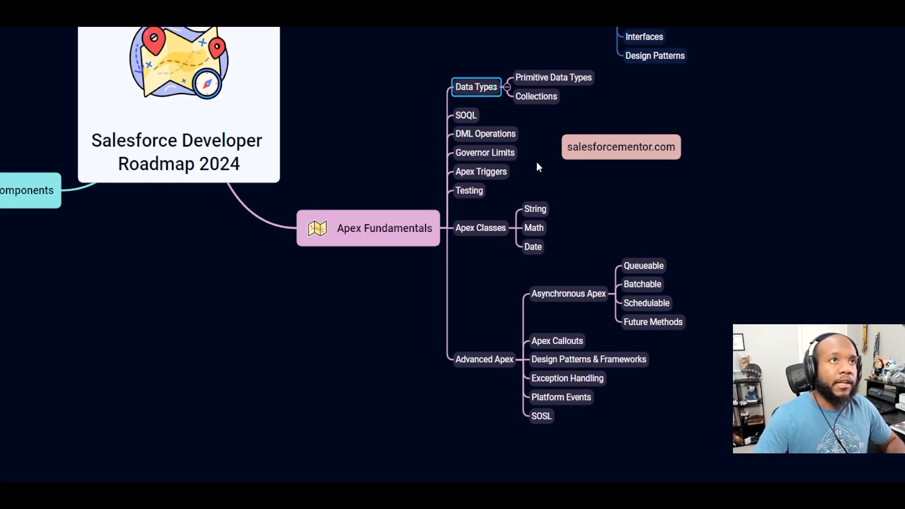
key("ctrl+alt+v")
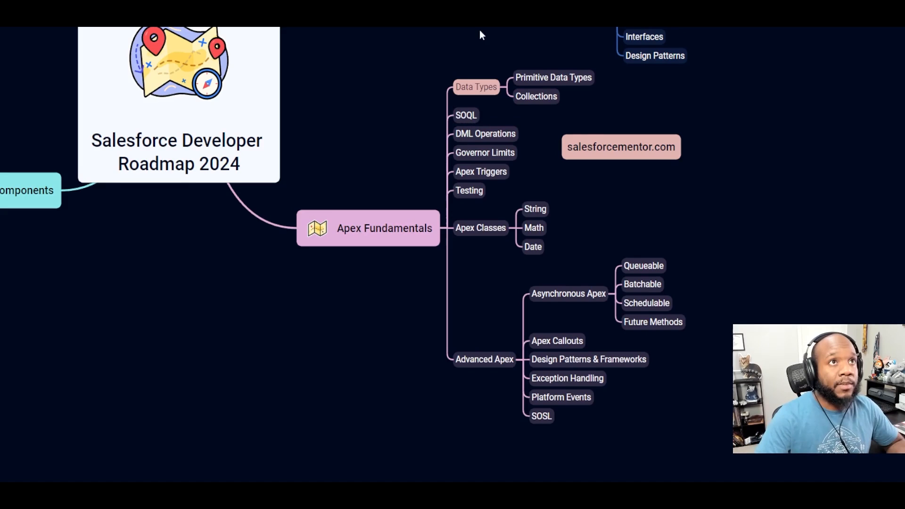
scroll(480, 29, "up", 2)
scroll(470, 39, "up", 1)
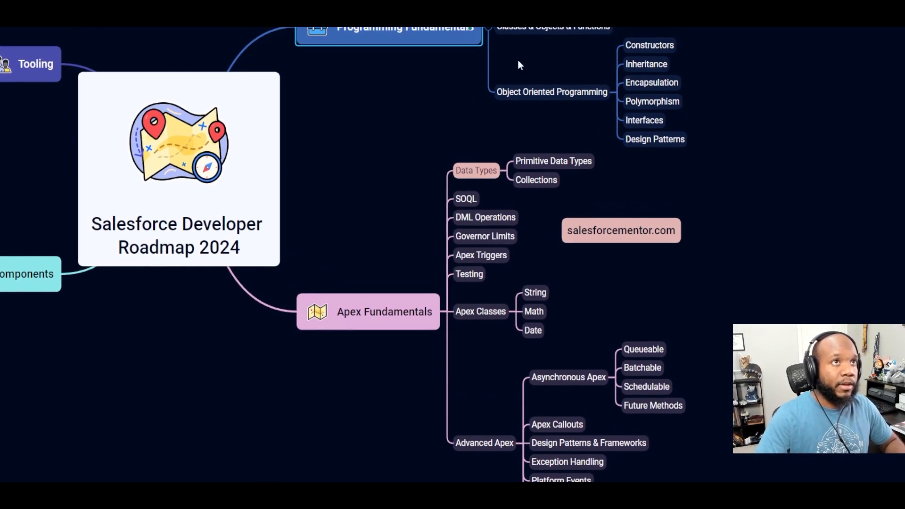
Step: Add a new SQL subtopic under Programming Fundamentals and deselect it
key("Tab")
type("SQL")
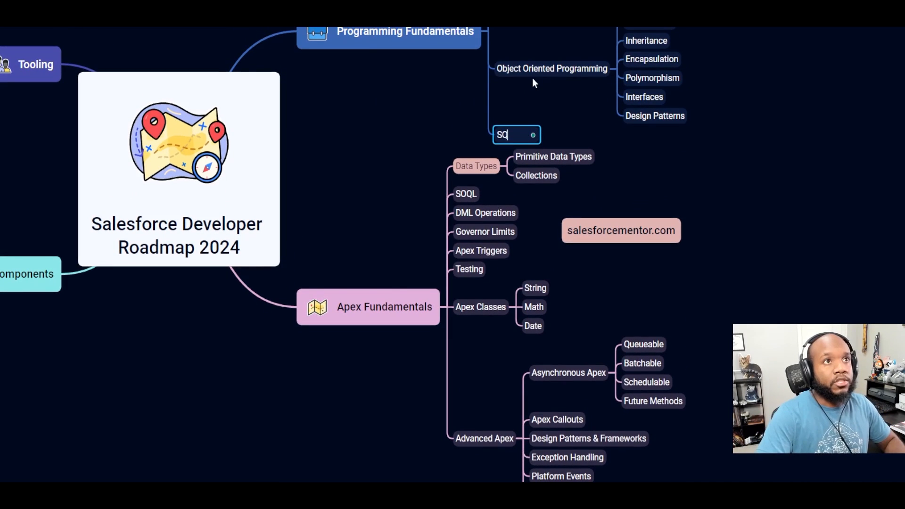
key("Return")
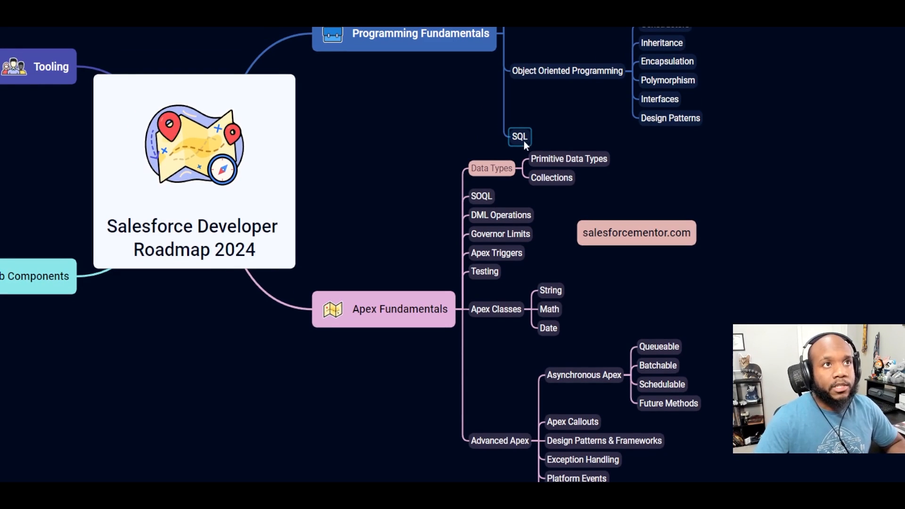
left_click(476, 155)
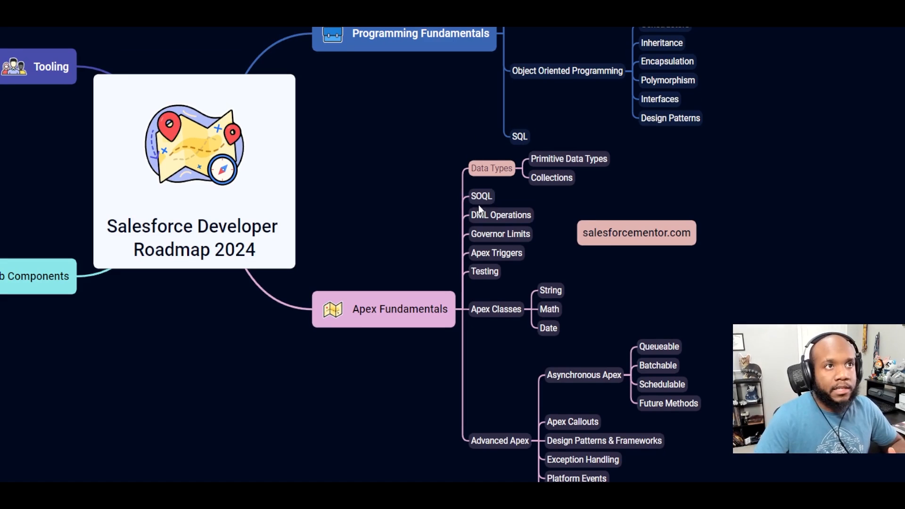
left_click_drag(393, 215, 358, 194)
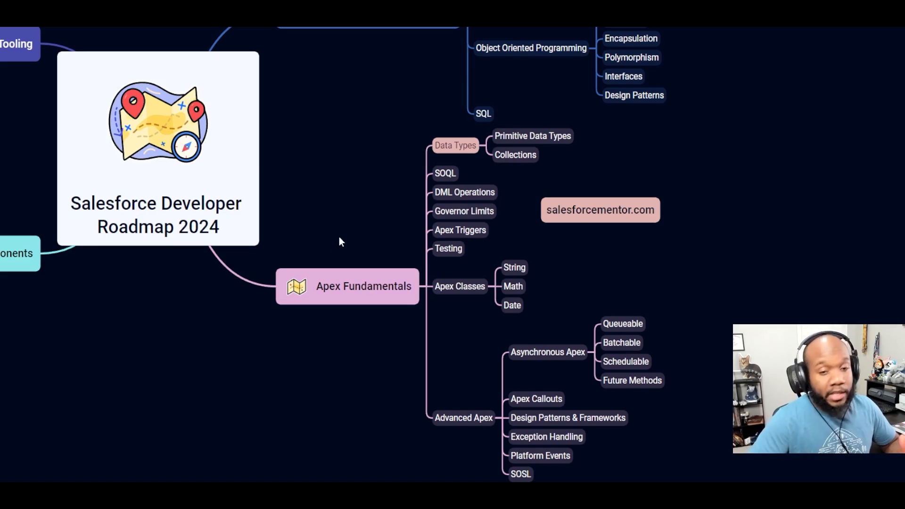
Step: Deselect the recoloured DML Operations node and give Governor Limits its yellow highlight
left_click_drag(577, 179, 568, 171)
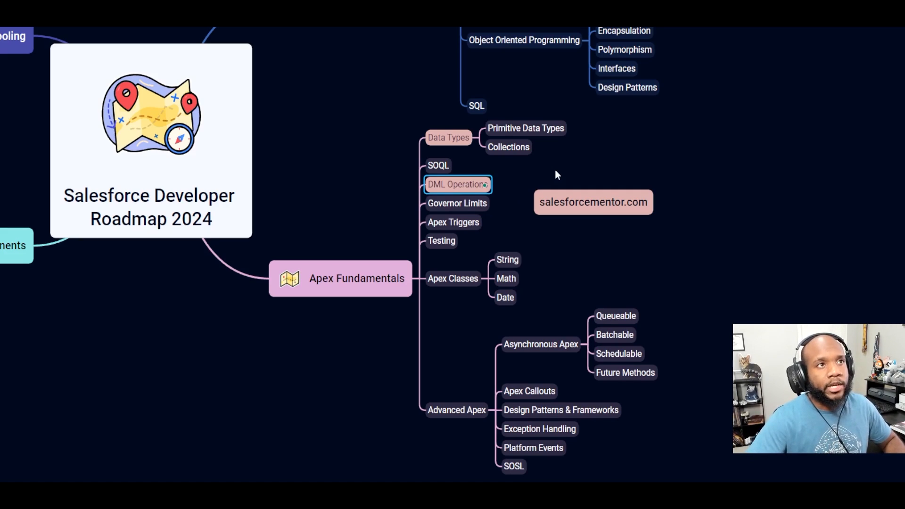
left_click(552, 172)
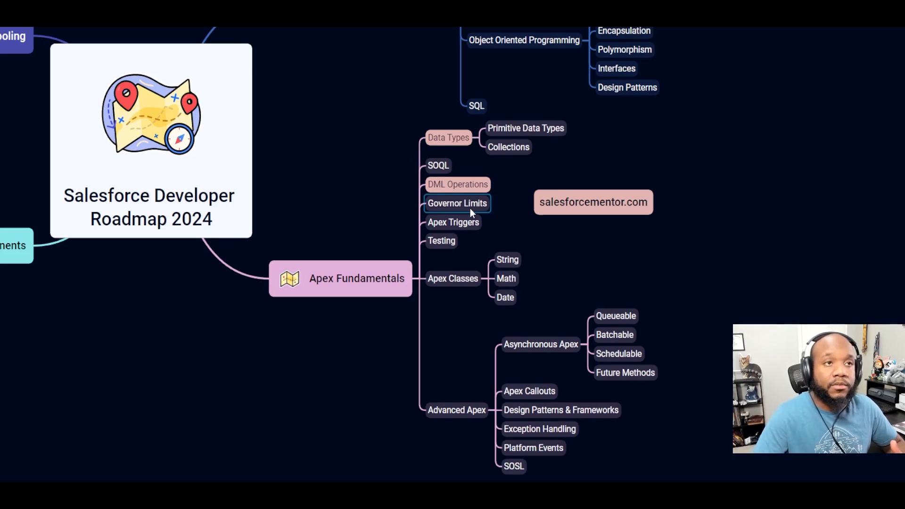
left_click_drag(469, 208, 380, 196)
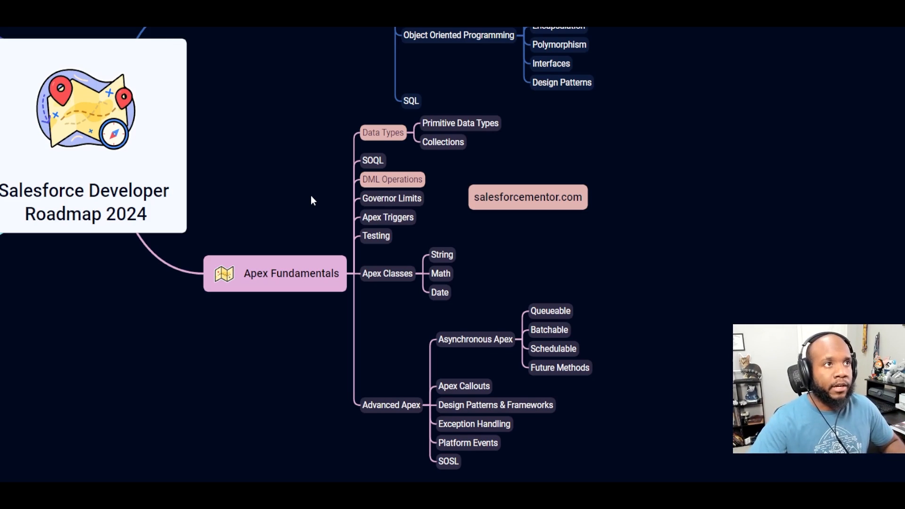
left_click(389, 200)
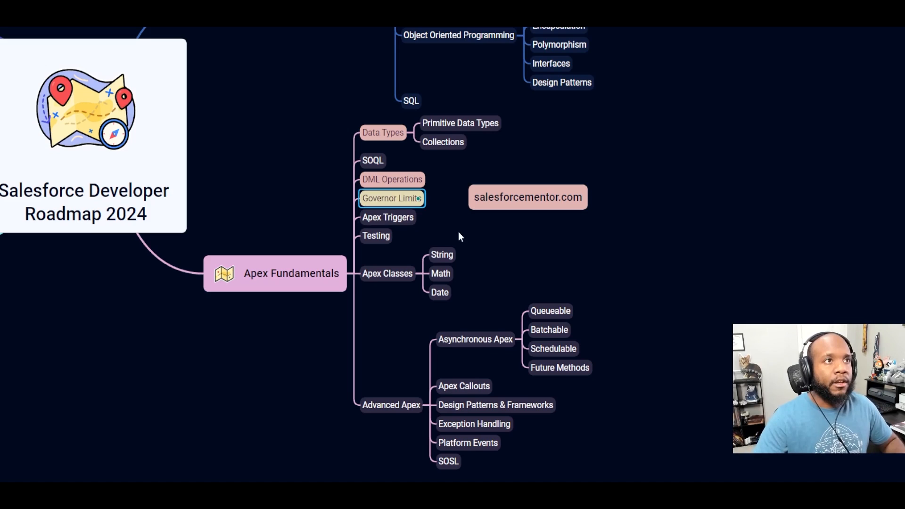
left_click(459, 234)
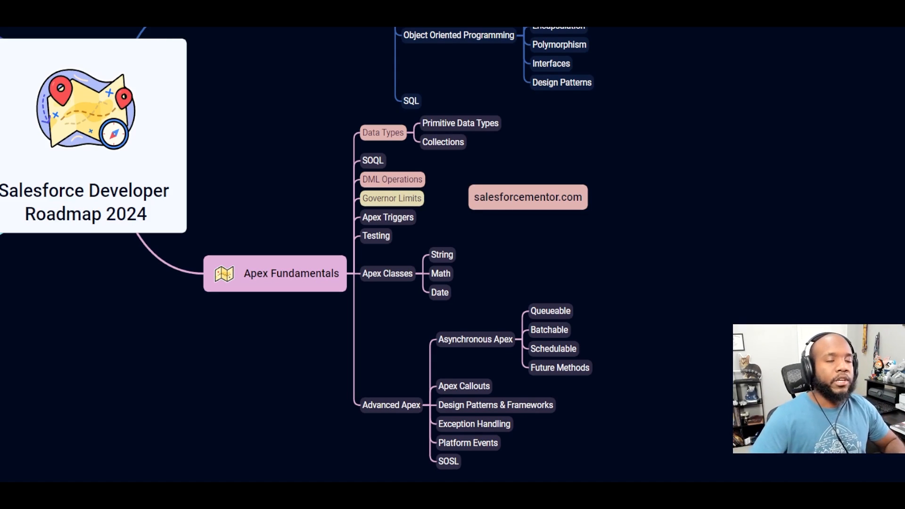
Step: Give the Apex Triggers topic the pink highlight and deselect it
left_click(387, 217)
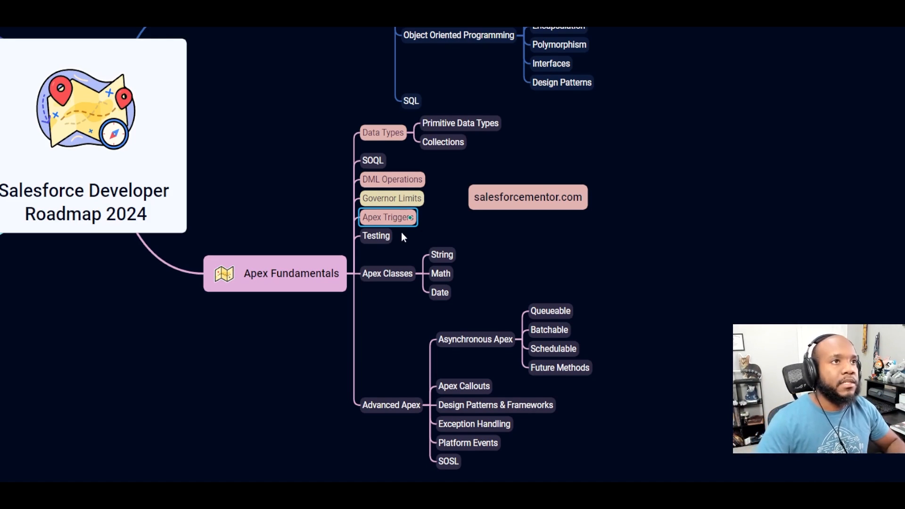
left_click(461, 252)
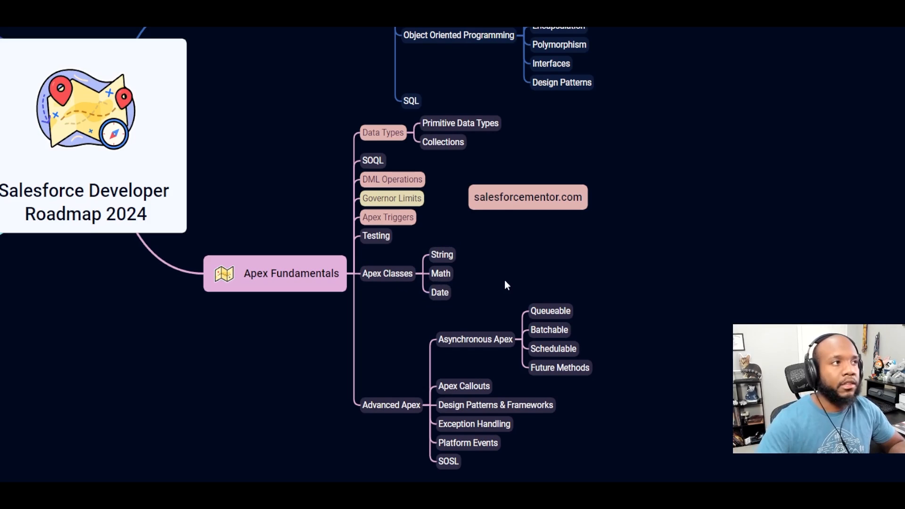
left_click_drag(504, 280, 464, 236)
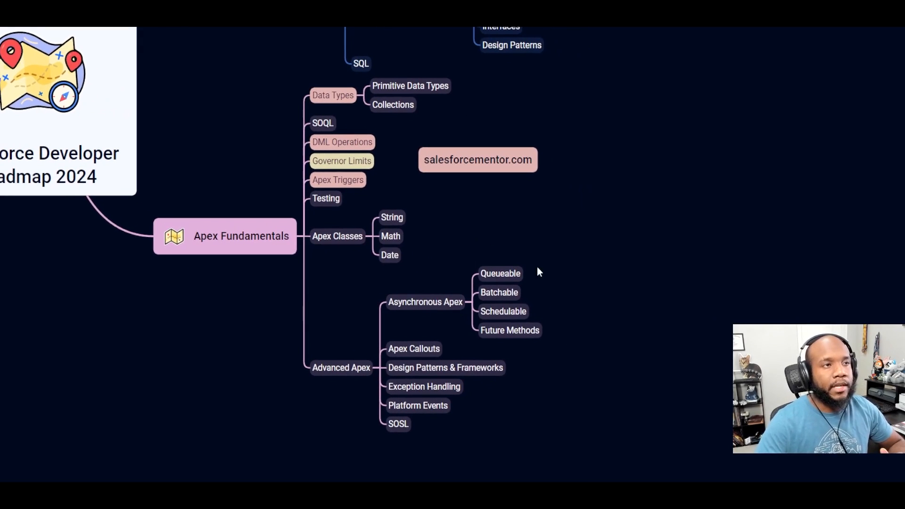
left_click_drag(563, 378, 581, 411)
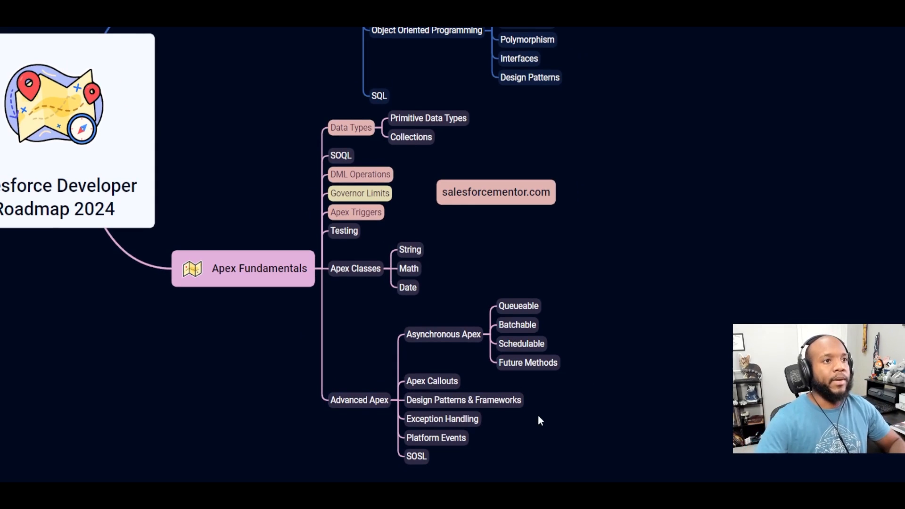
left_click_drag(511, 261, 516, 243)
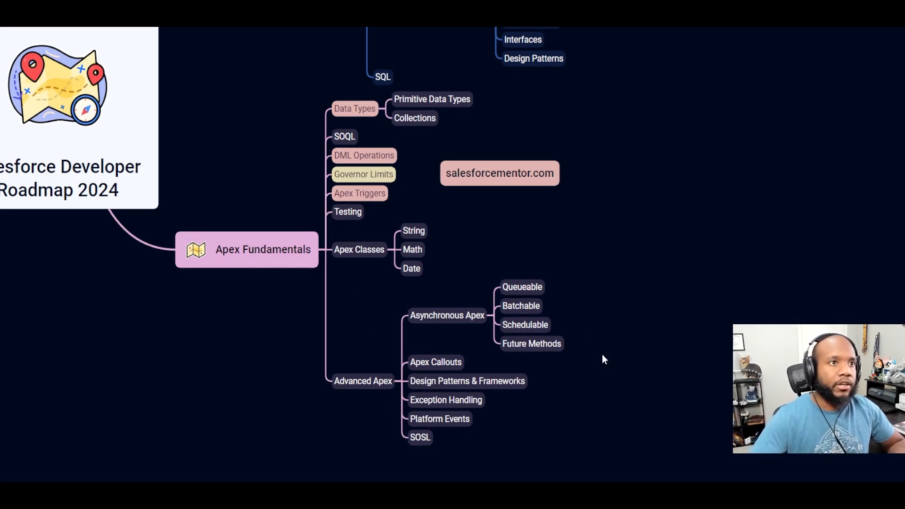
scroll(602, 358, "down", 1)
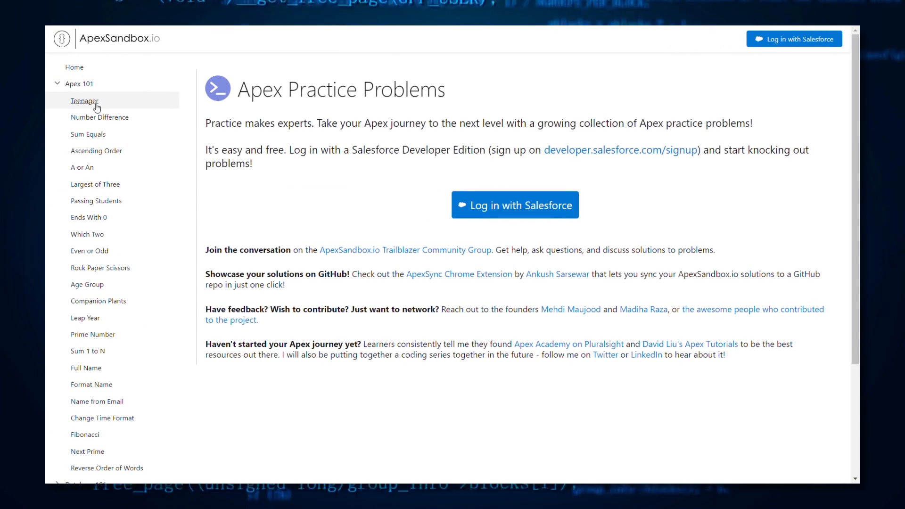
Step: Open the Teenager practice problem under Apex 101 in the sidebar
left_click(84, 101)
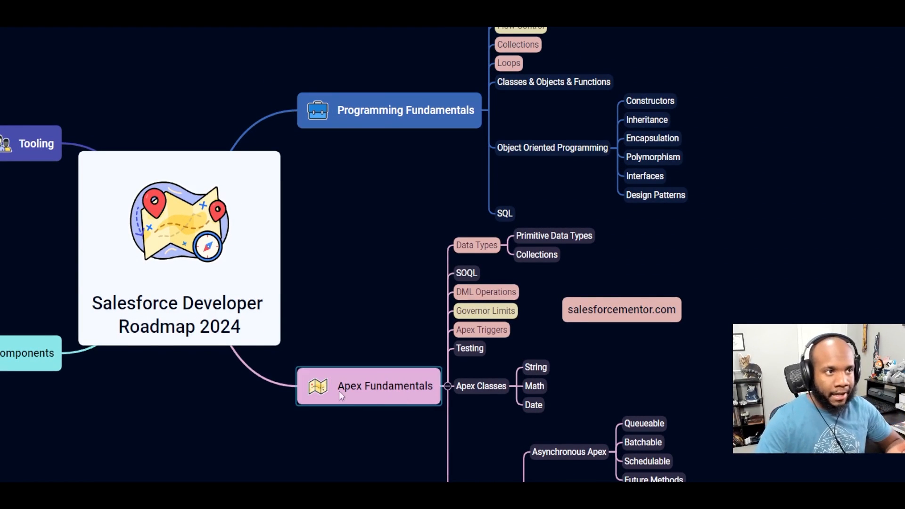
Step: Pan from Apex Fundamentals across to the Lightning Web Components branch and its subtopics
left_click_drag(372, 451, 320, 363)
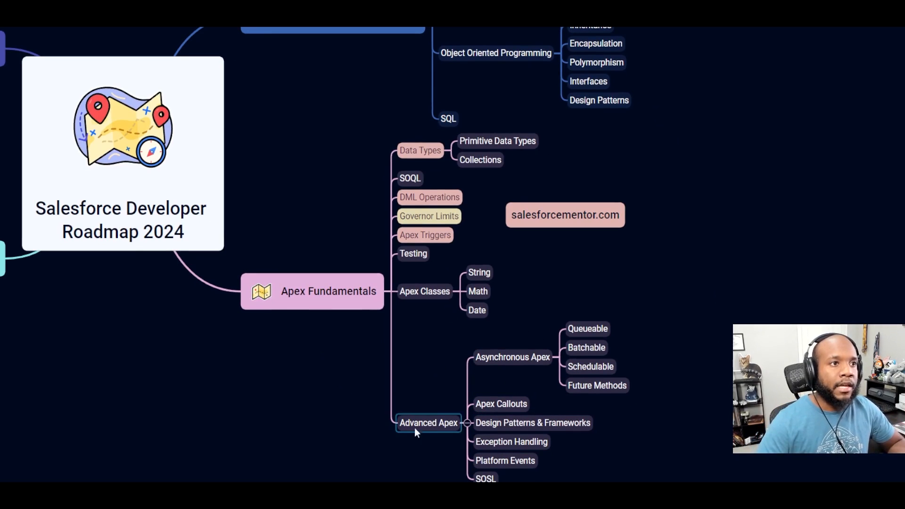
mouse_move(174, 329)
left_mouse_down()
mouse_move(535, 330)
mouse_move(813, 367)
left_mouse_up()
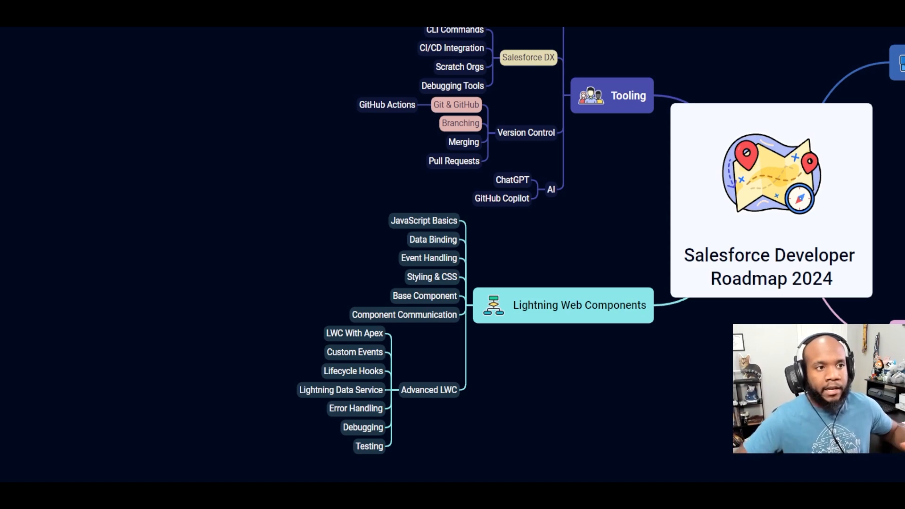
left_click_drag(570, 401, 595, 353)
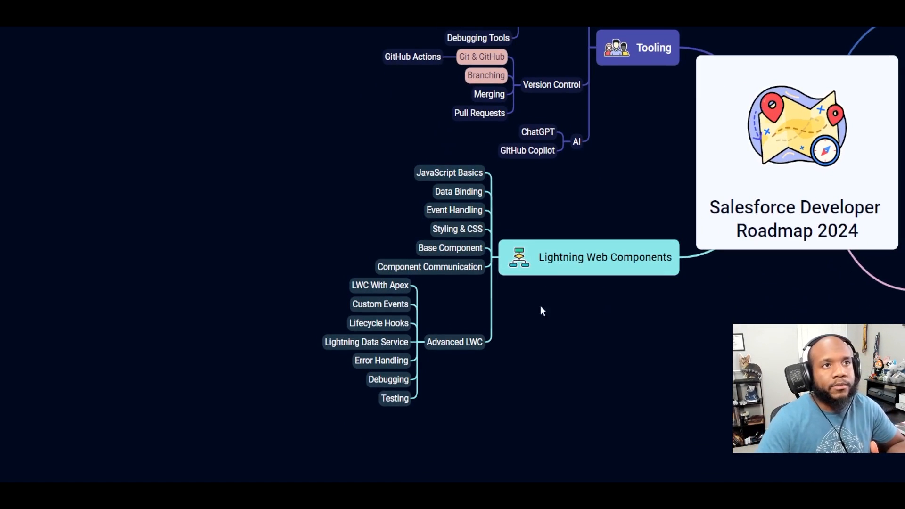
left_click_drag(605, 333, 577, 340)
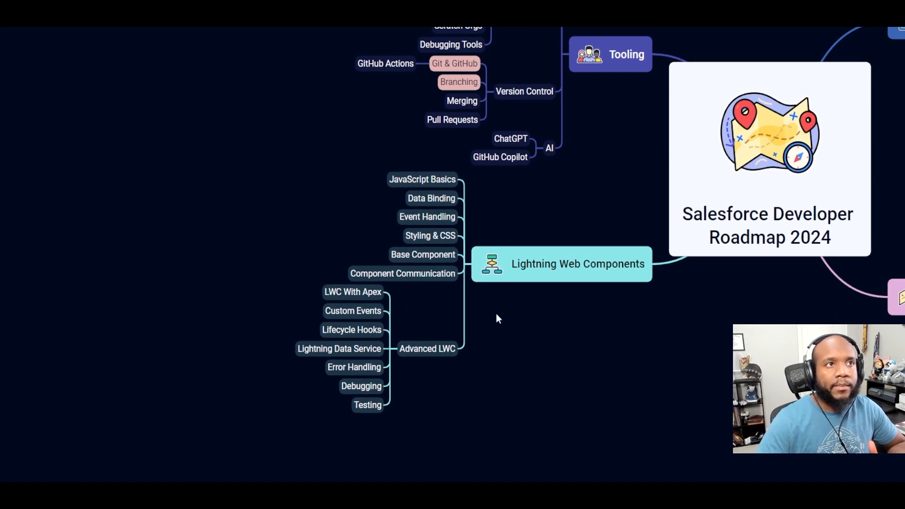
mouse_move(418, 398)
left_mouse_down()
mouse_move(541, 385)
mouse_move(557, 403)
left_mouse_up()
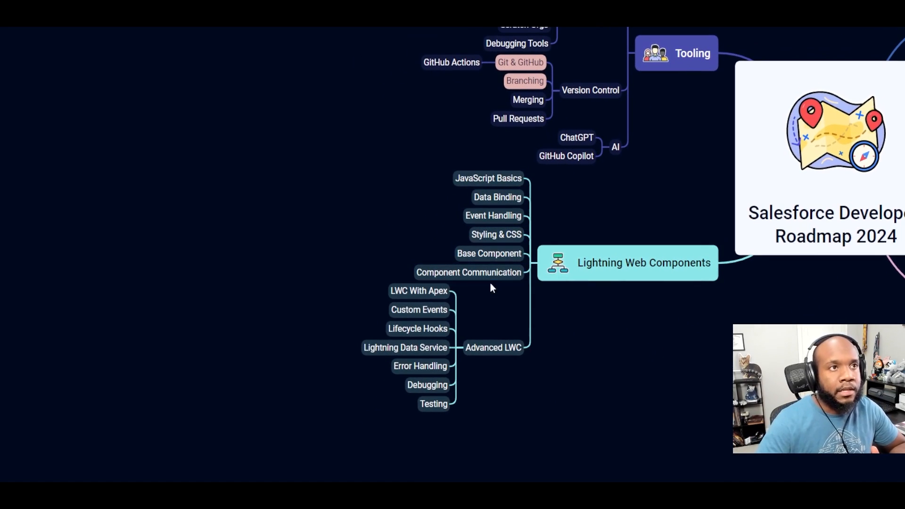
Step: Color JavaScript Basics and Base Component pink, Data Binding and Event Handling yellow, then select Component Communication
left_click(487, 179)
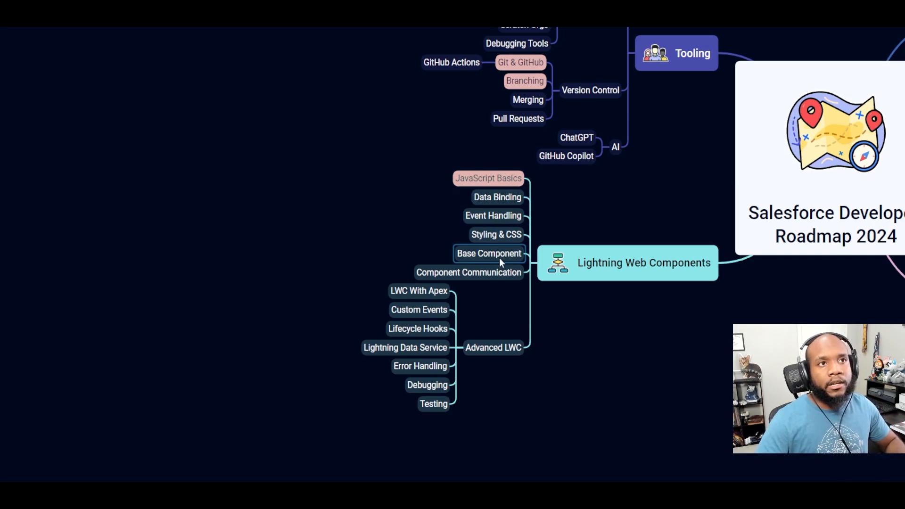
left_click(493, 201)
left_click(495, 216)
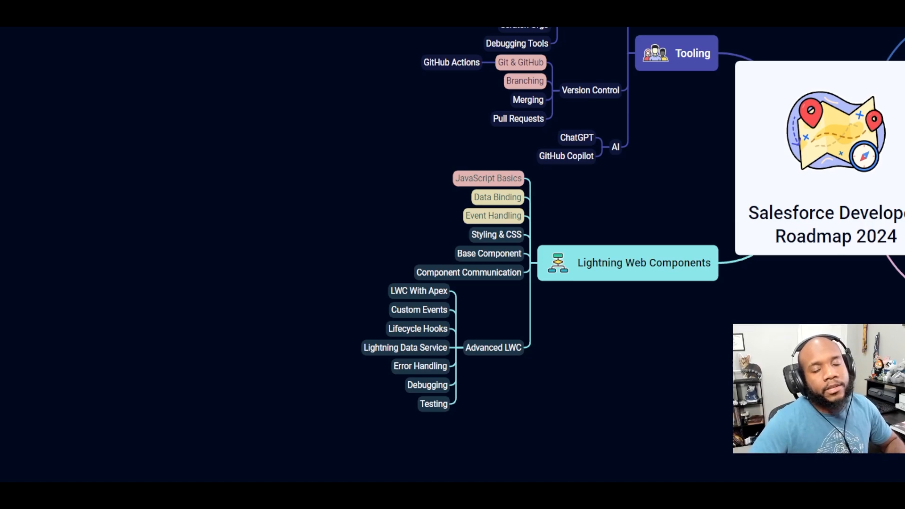
left_click(497, 253)
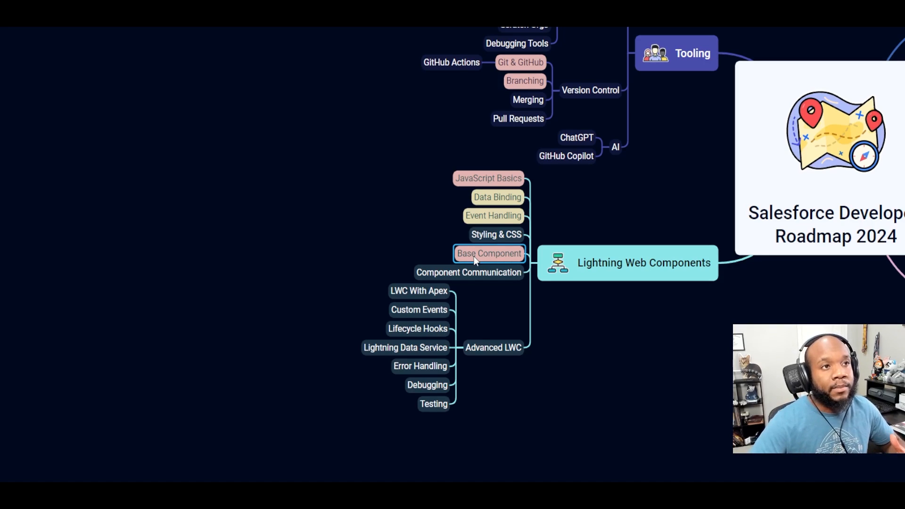
left_click(469, 273)
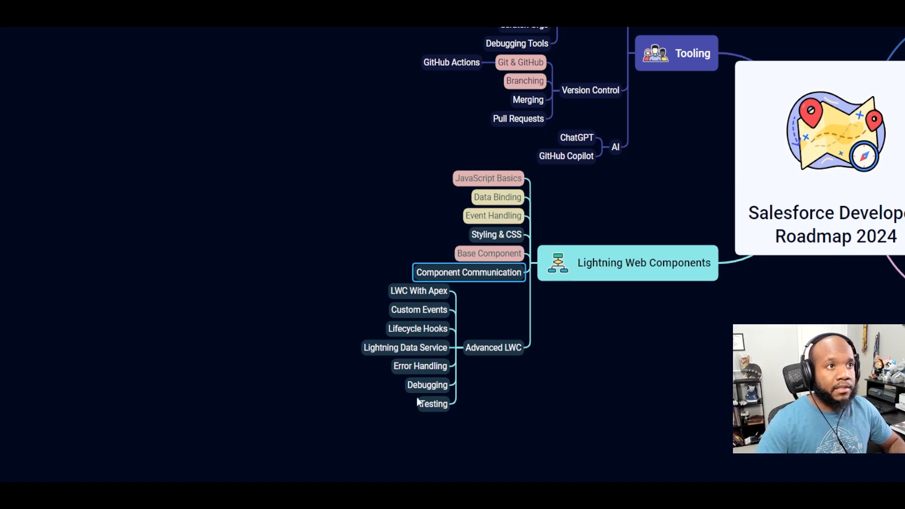
Step: Deselect Component Communication so the full roadmap overview can be shown
left_click(357, 242)
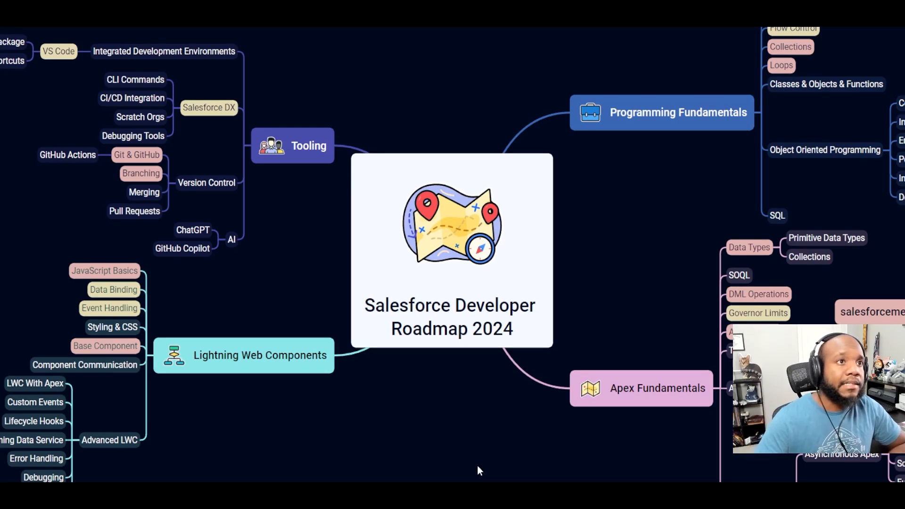
mouse_move(513, 442)
left_mouse_down()
mouse_move(467, 445)
mouse_move(481, 387)
left_mouse_up()
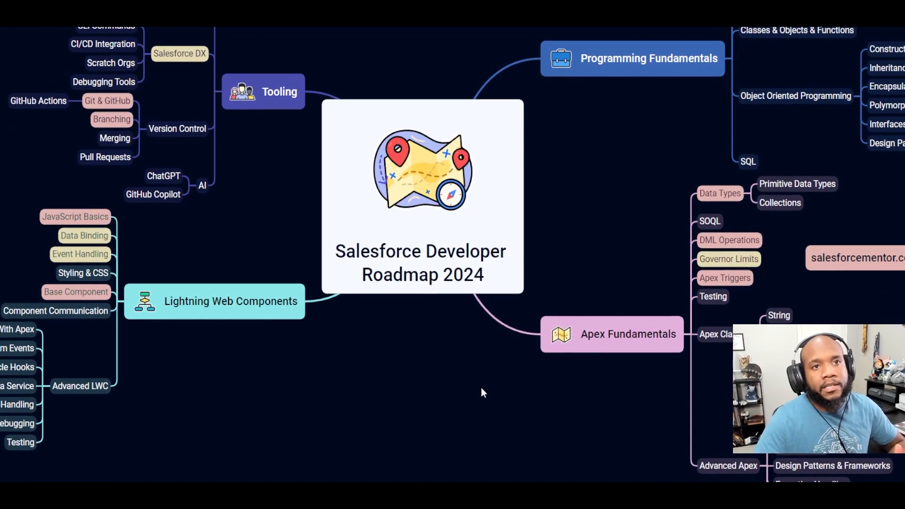
left_click_drag(383, 380, 463, 415)
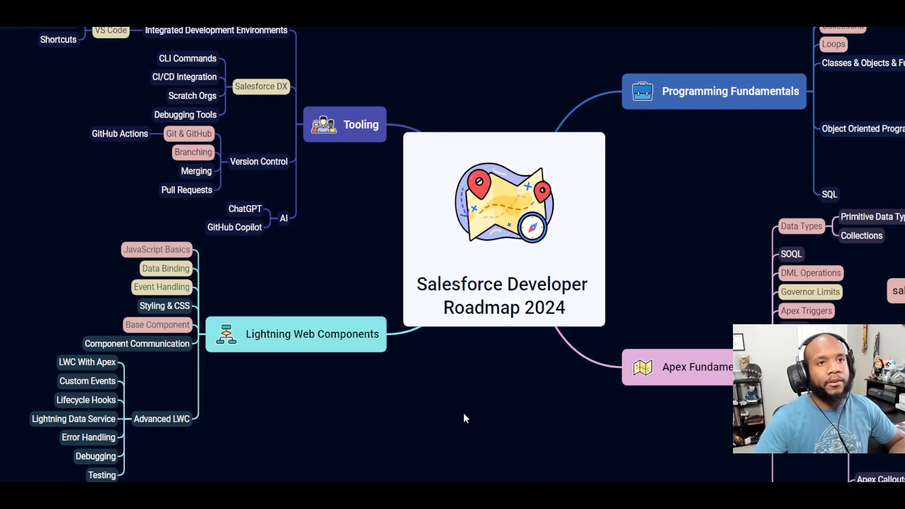
mouse_move(505, 407)
left_mouse_down()
mouse_move(473, 411)
mouse_move(449, 433)
left_mouse_up()
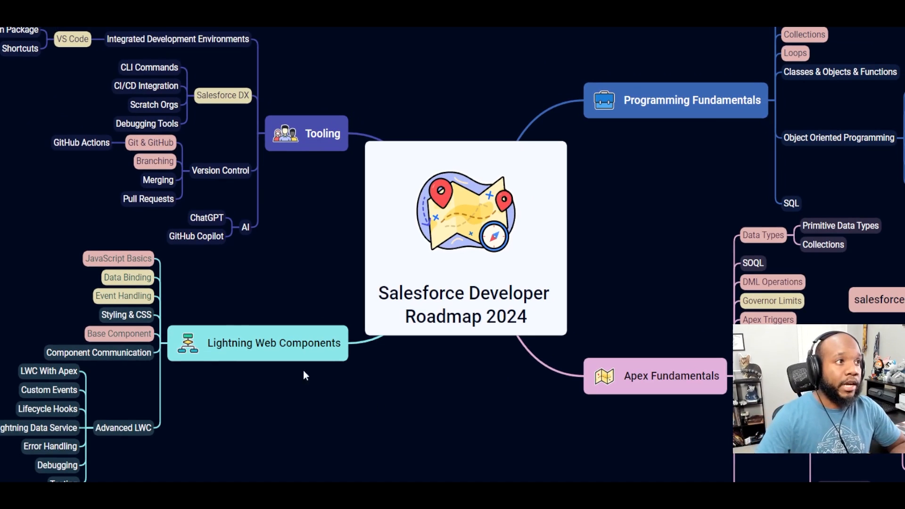
left_click_drag(551, 422, 460, 415)
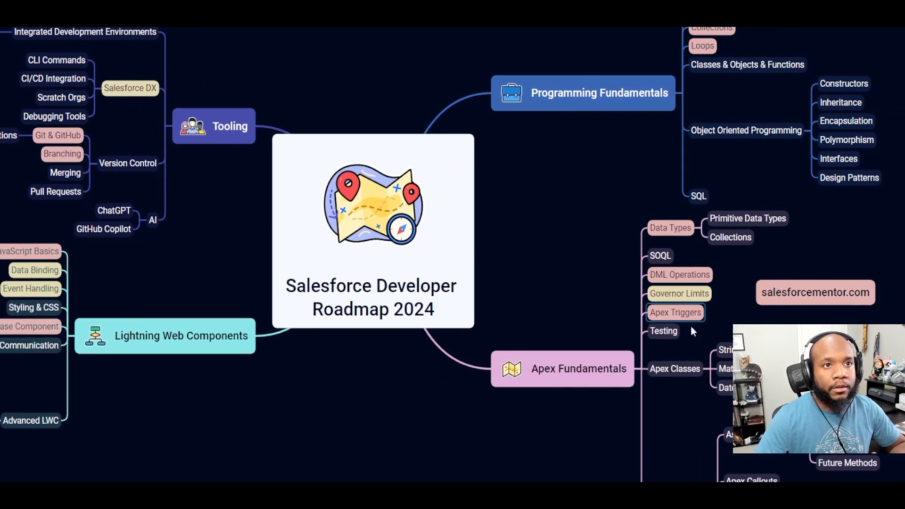
left_click_drag(548, 225, 579, 287)
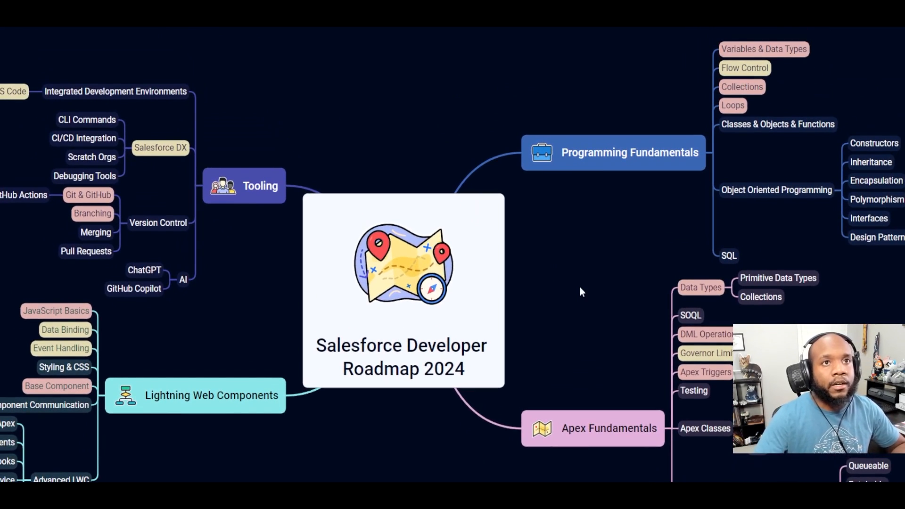